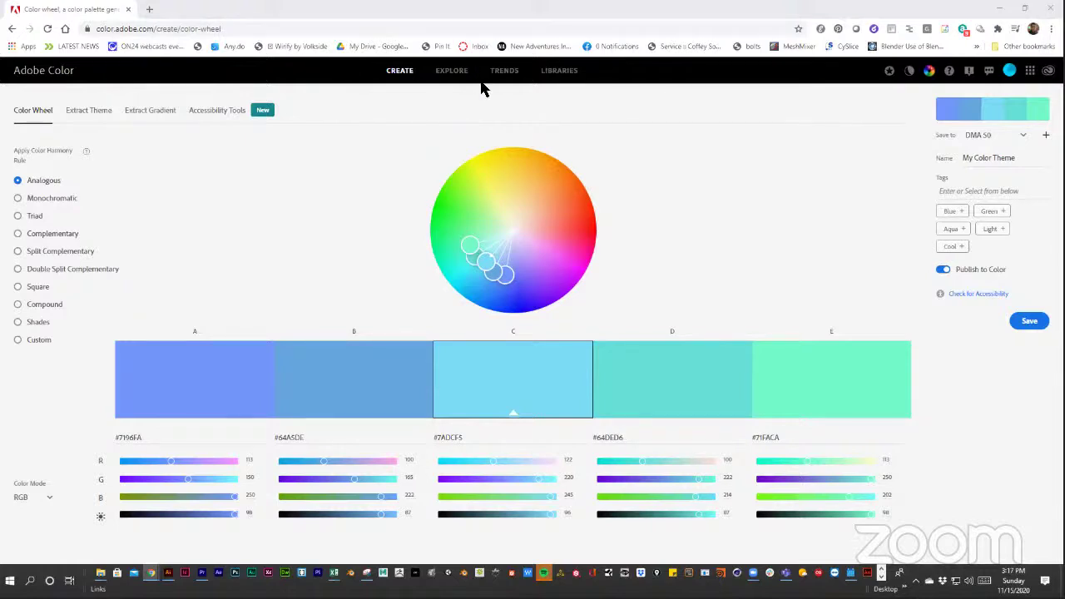
# Browse the community color themes in the Explore gallery from its first rows down to the end of the page
pyautogui.click(449, 72)
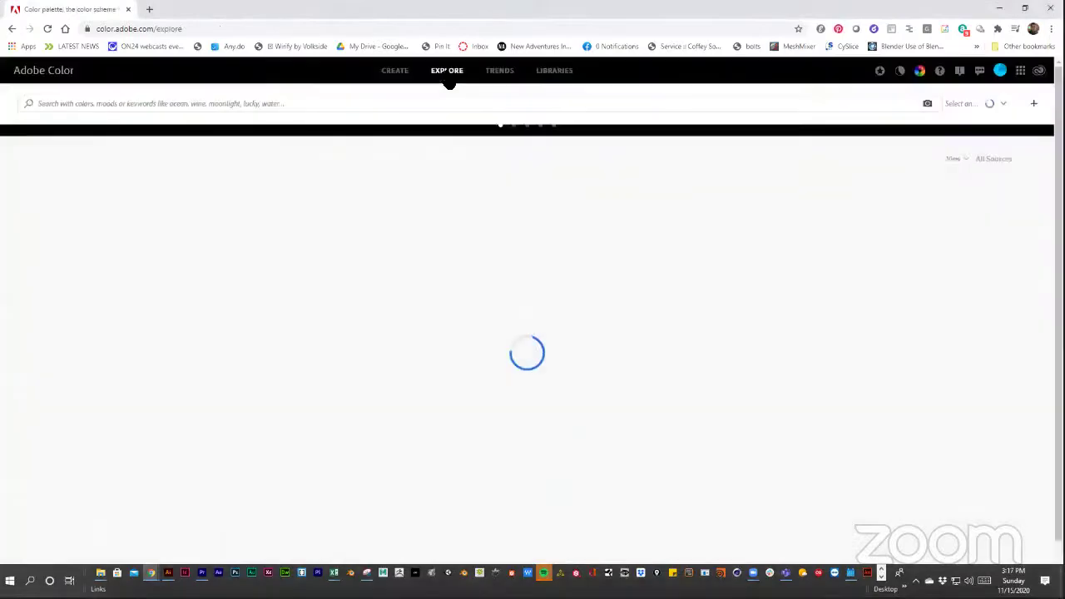
pyautogui.scroll(-6, 410, 314)
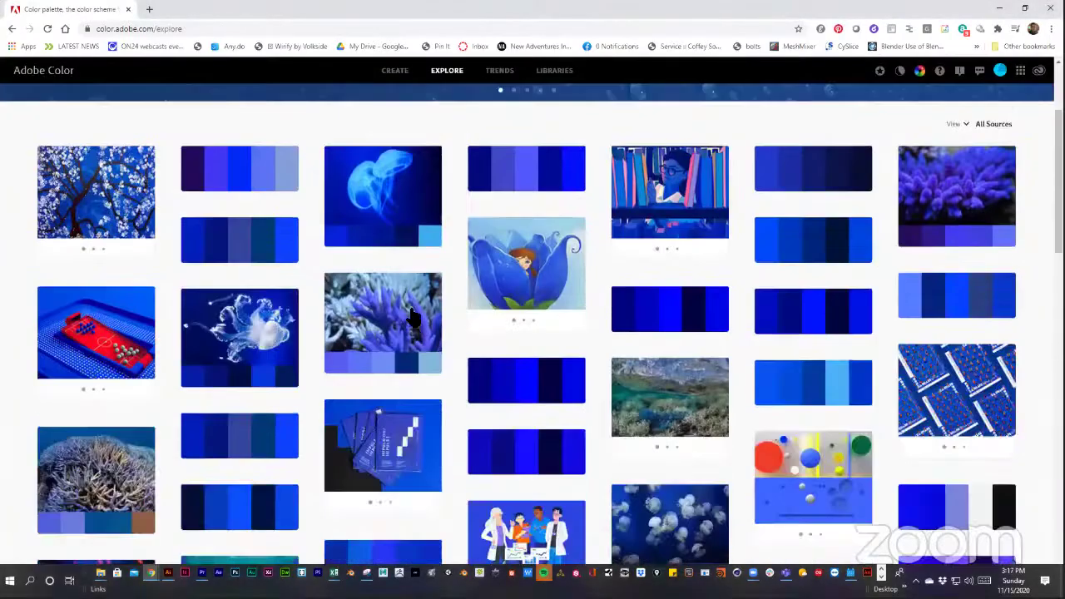
pyautogui.scroll(-15, 410, 315)
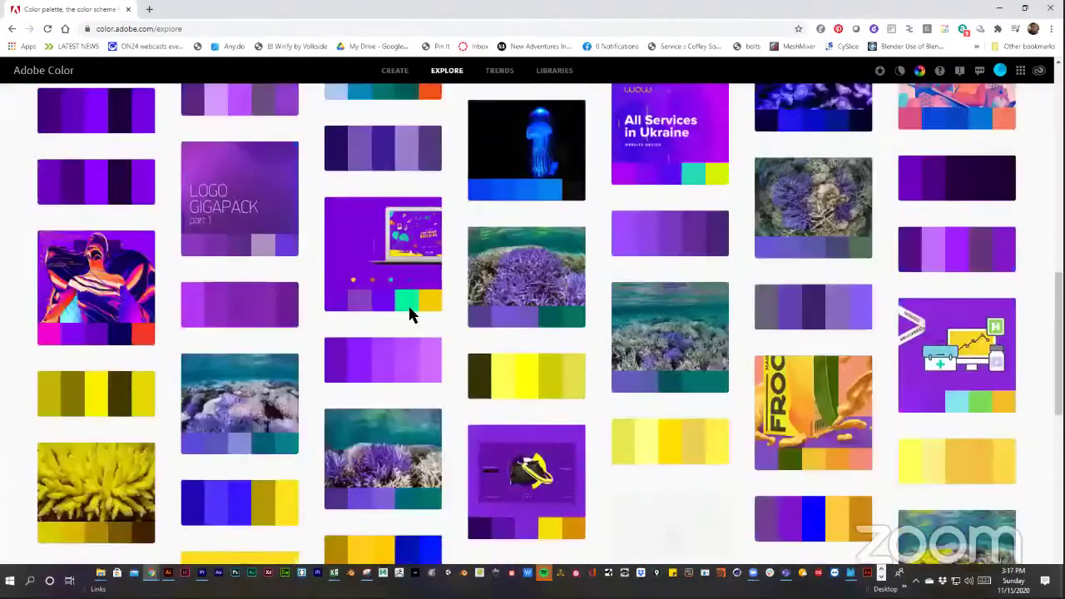
pyautogui.scroll(5, 708, 497)
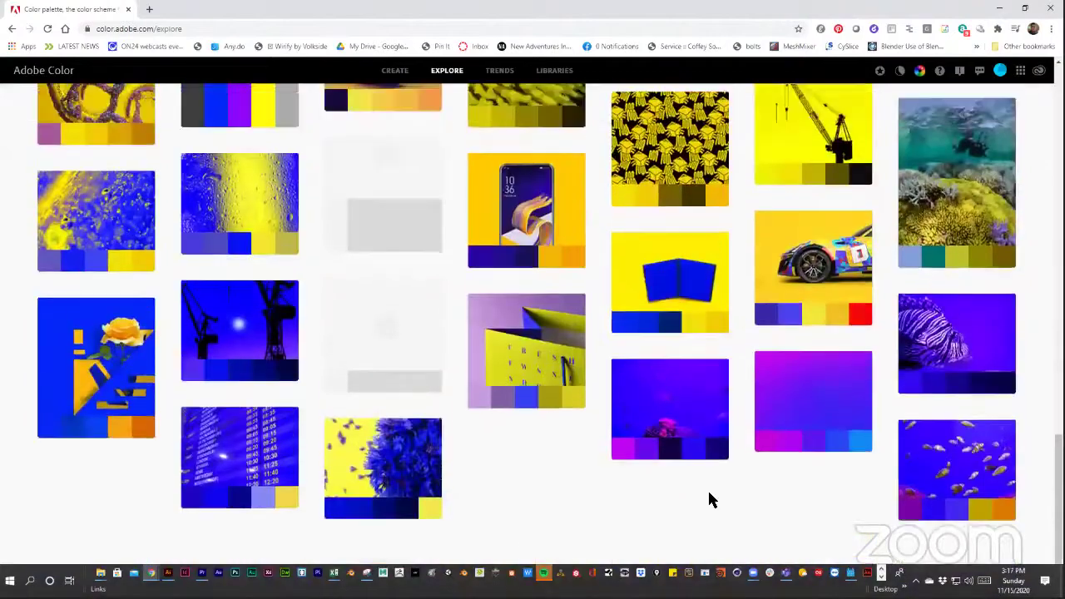
pyautogui.scroll(2, 711, 501)
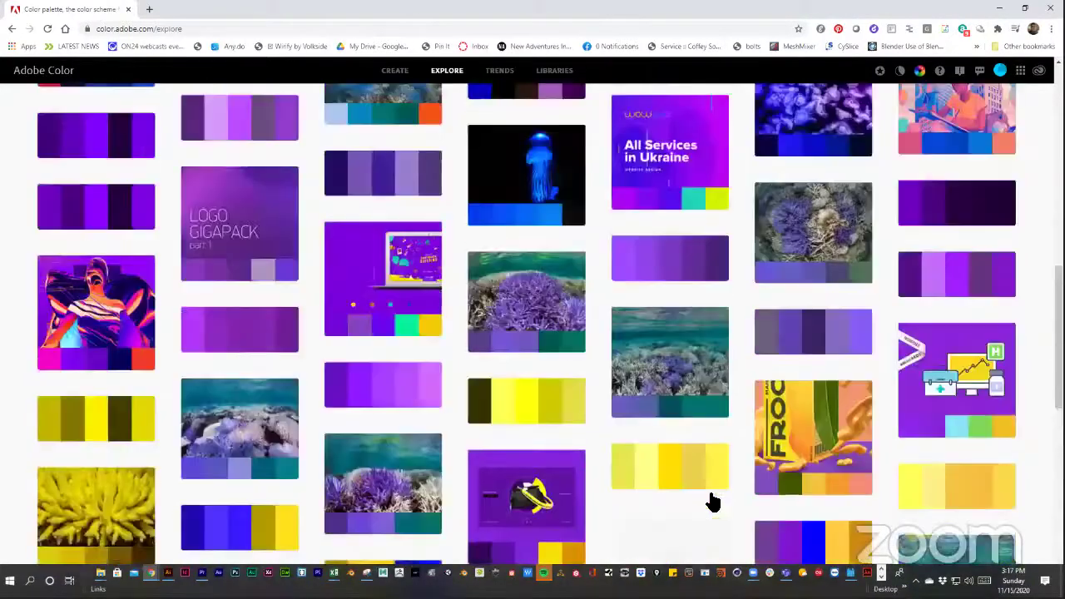
pyautogui.scroll(-10, 632, 516)
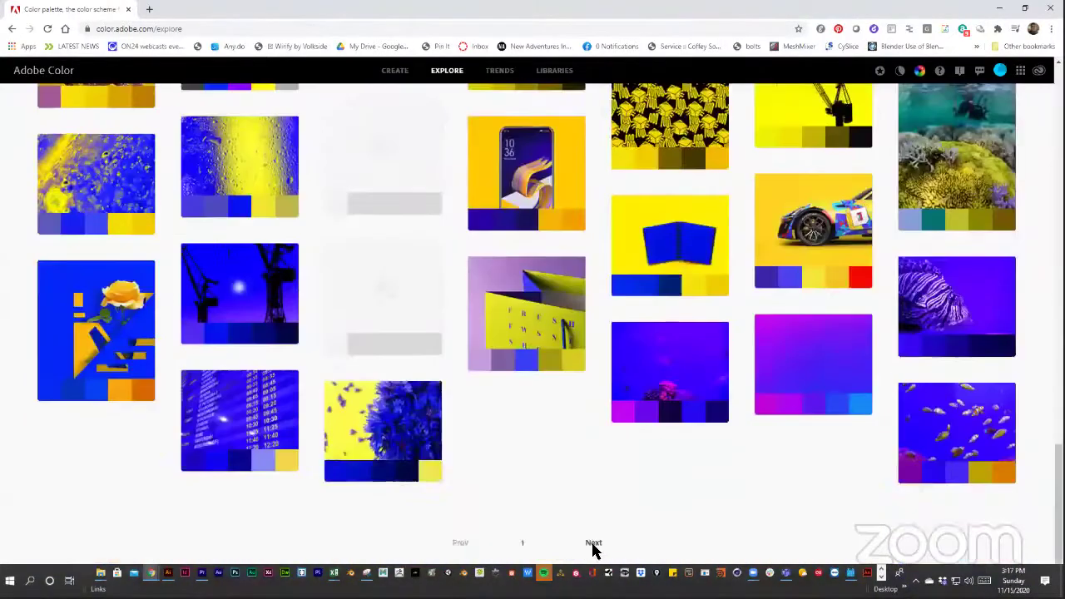
pyautogui.scroll(6, 591, 545)
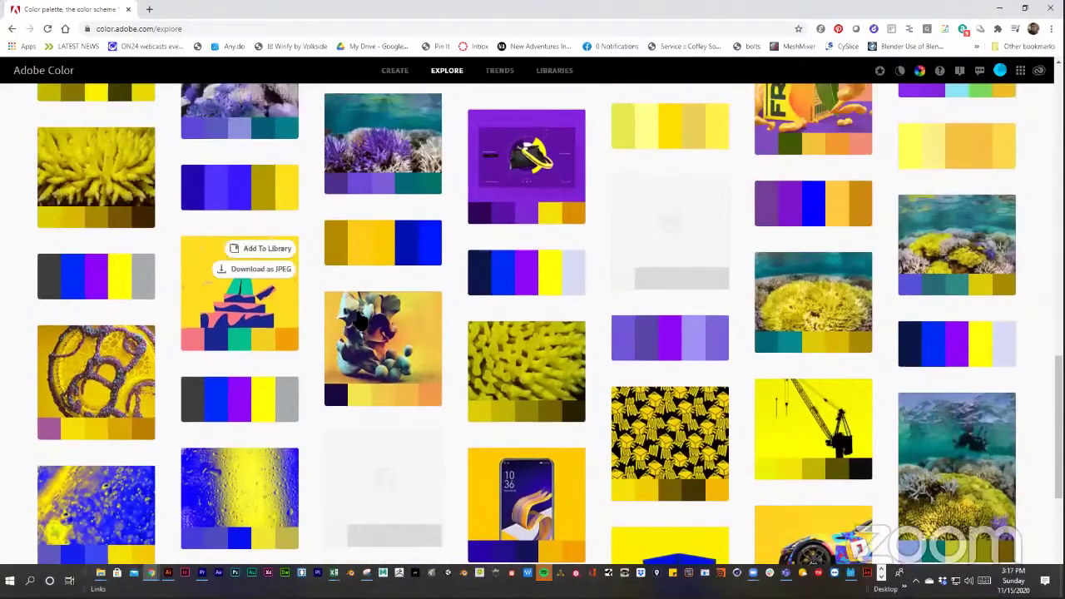
pyautogui.scroll(6, 366, 300)
pyautogui.scroll(10, 372, 306)
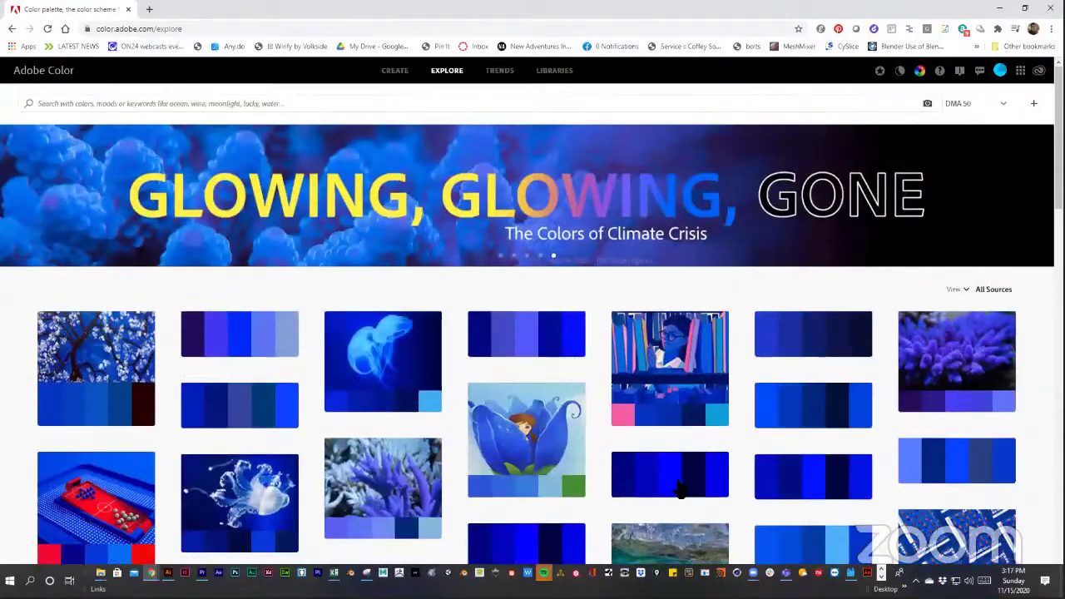
pyautogui.scroll(-12, 665, 482)
pyautogui.scroll(-10, 657, 475)
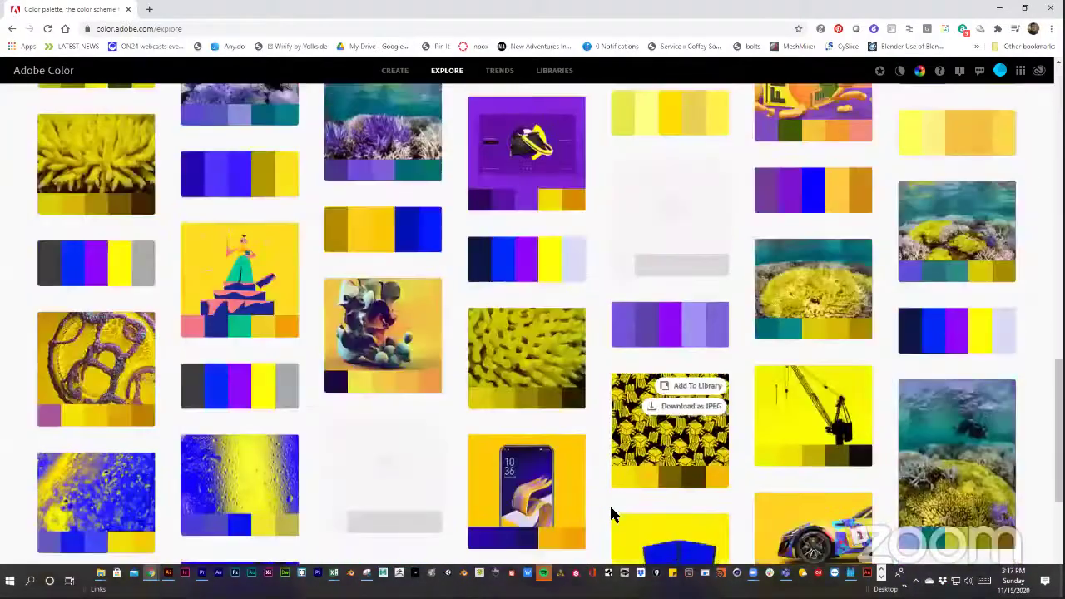
pyautogui.scroll(5, 616, 463)
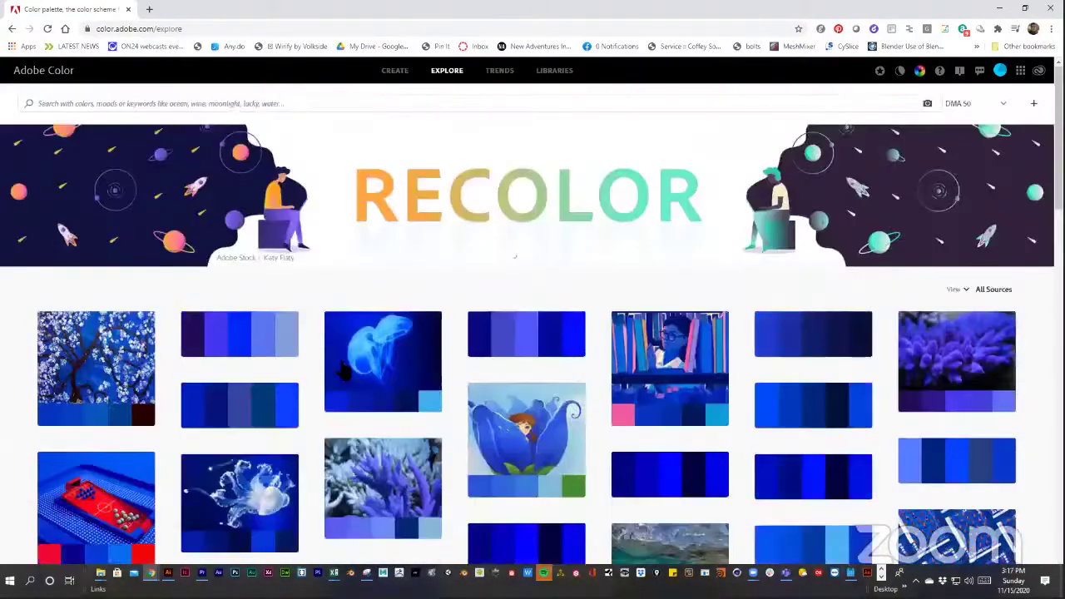
# Open the "Two jellyfish on a blue background" theme and examine its Pantone matches and color modes and codes
pyautogui.click(341, 367)
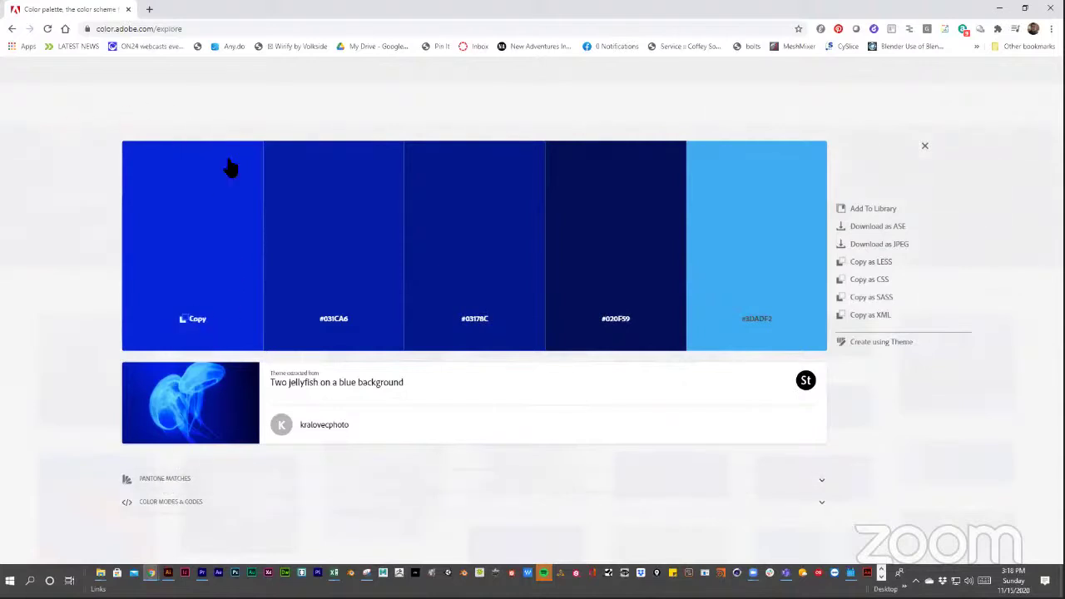
pyautogui.click(197, 481)
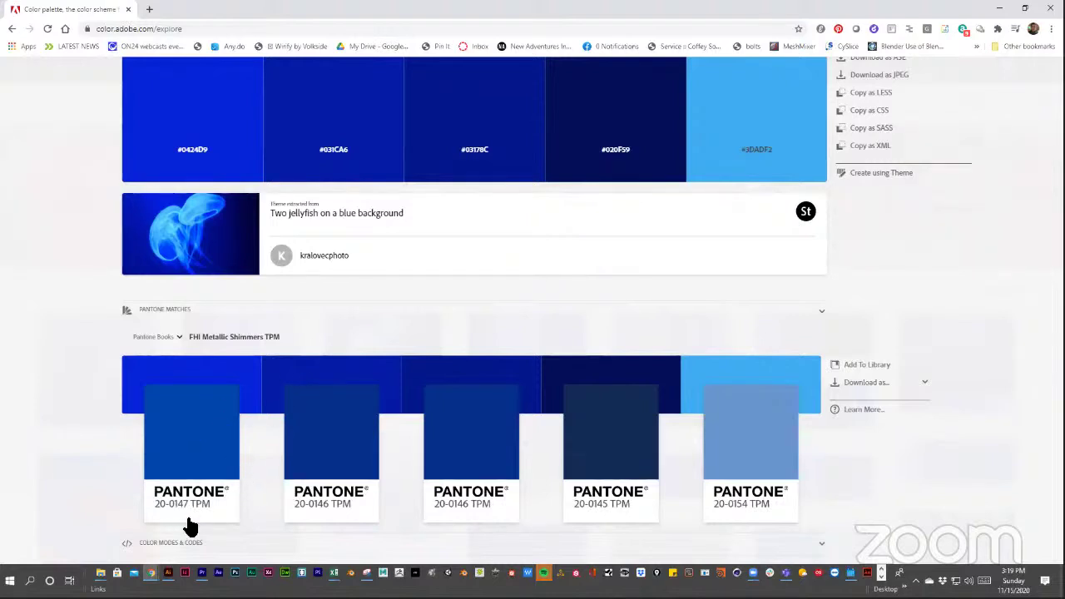
pyautogui.click(170, 545)
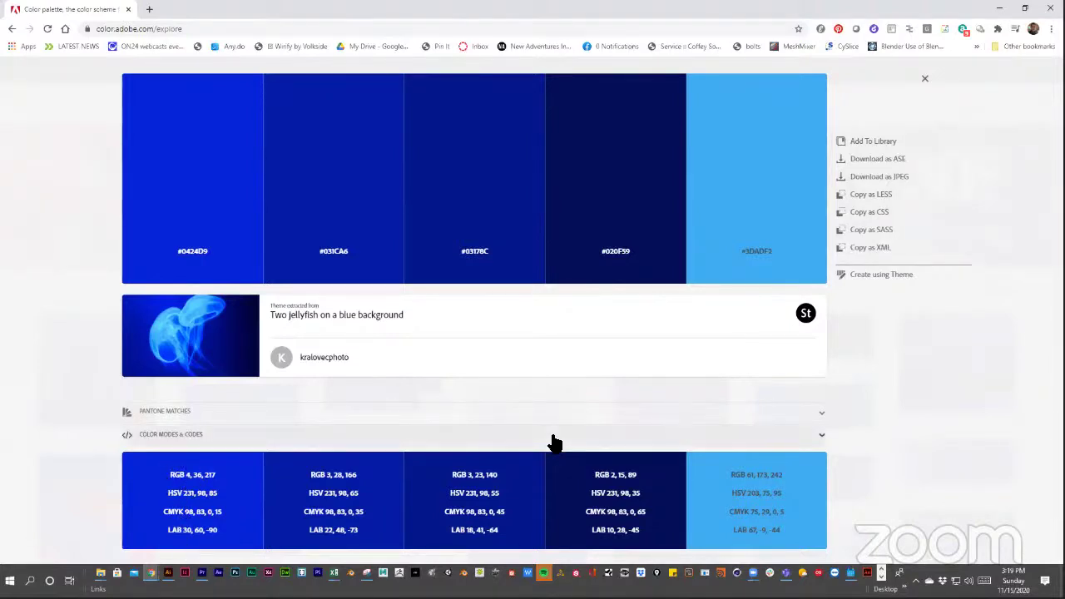
pyautogui.scroll(1, 553, 442)
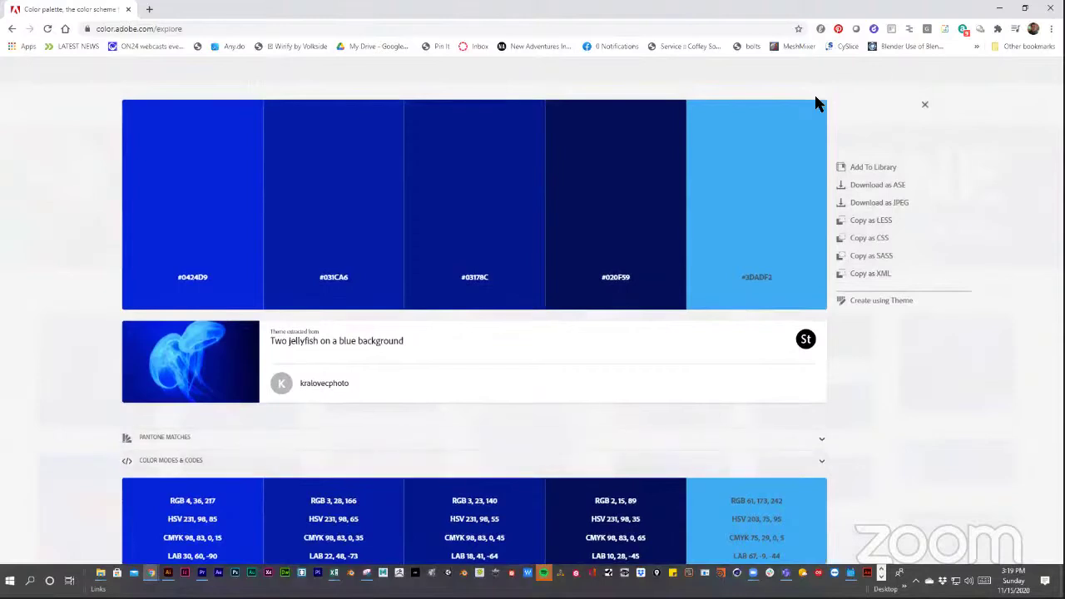
# Create a new theme from the jellyfish palette on the color wheel and shift swatch E to #3CB2F5
pyautogui.click(880, 301)
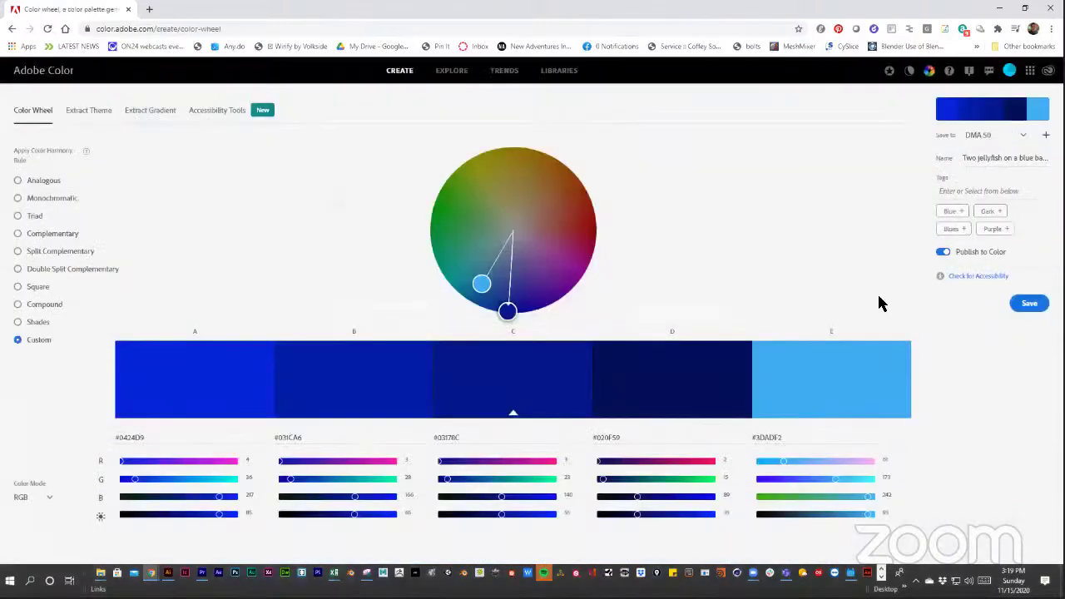
pyautogui.moveTo(483, 284); pyautogui.dragTo(484, 287)
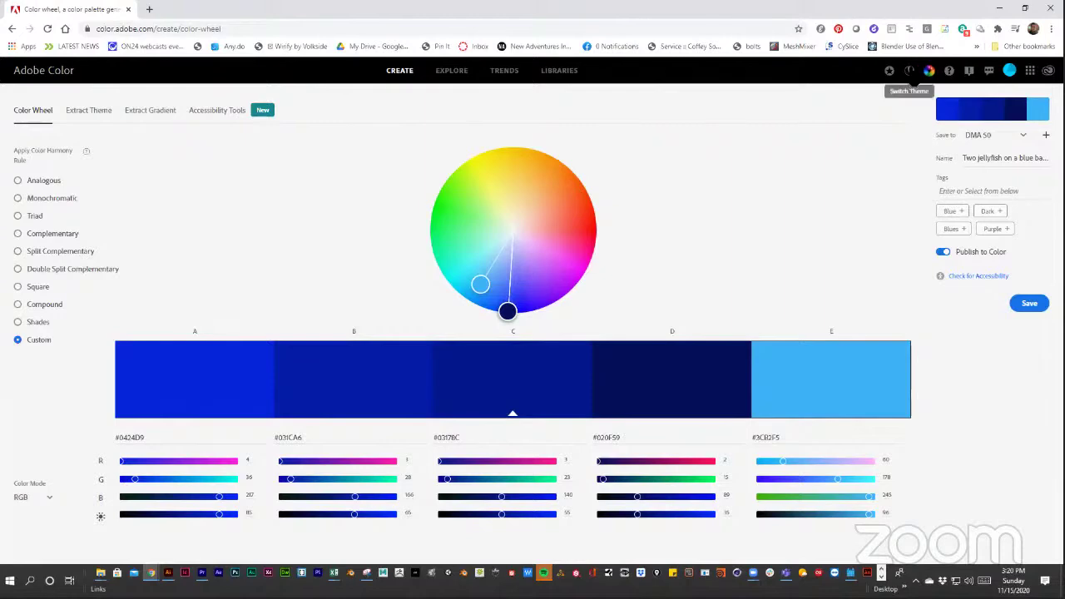
# Switch the interface to the dark theme and view the What's New notes on enhancements
pyautogui.click(910, 72)
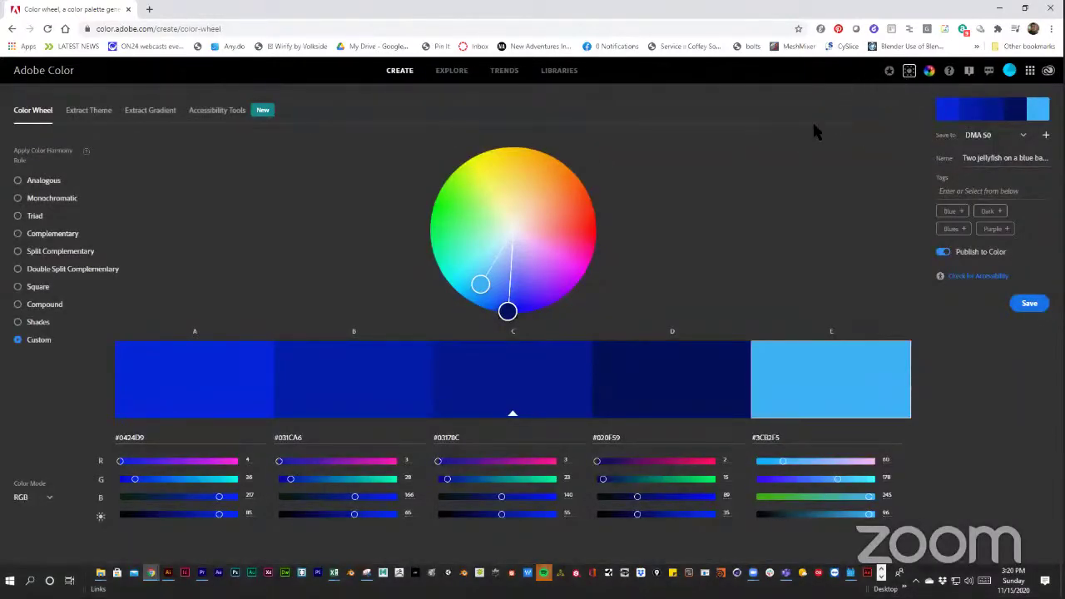
pyautogui.click(888, 70)
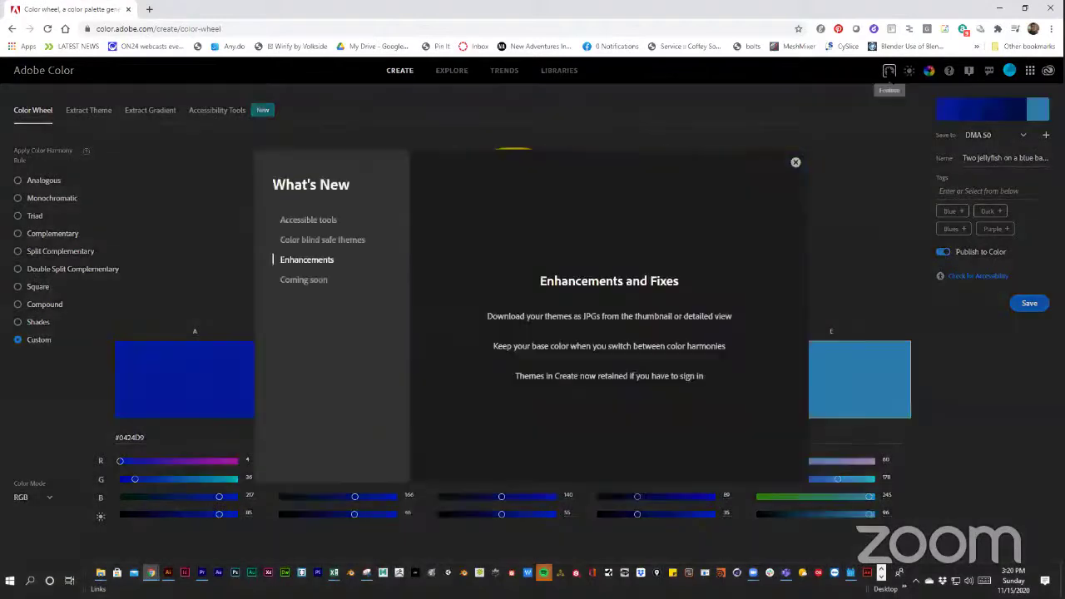
# Leave the What's New notes and view the list of libraries available for saving the color theme
pyautogui.click(1028, 142)
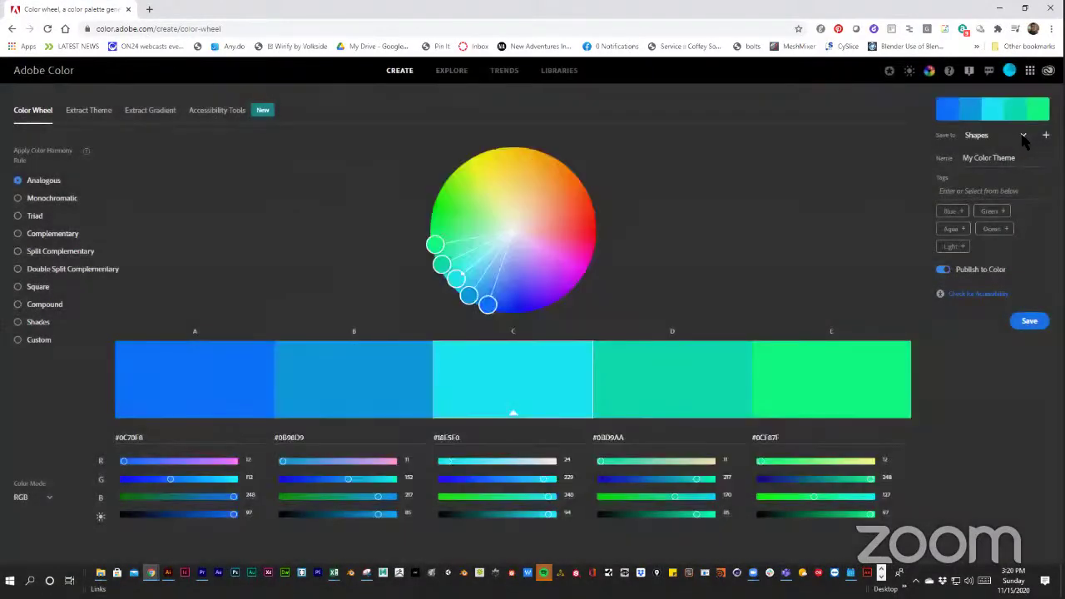
pyautogui.click(1023, 136)
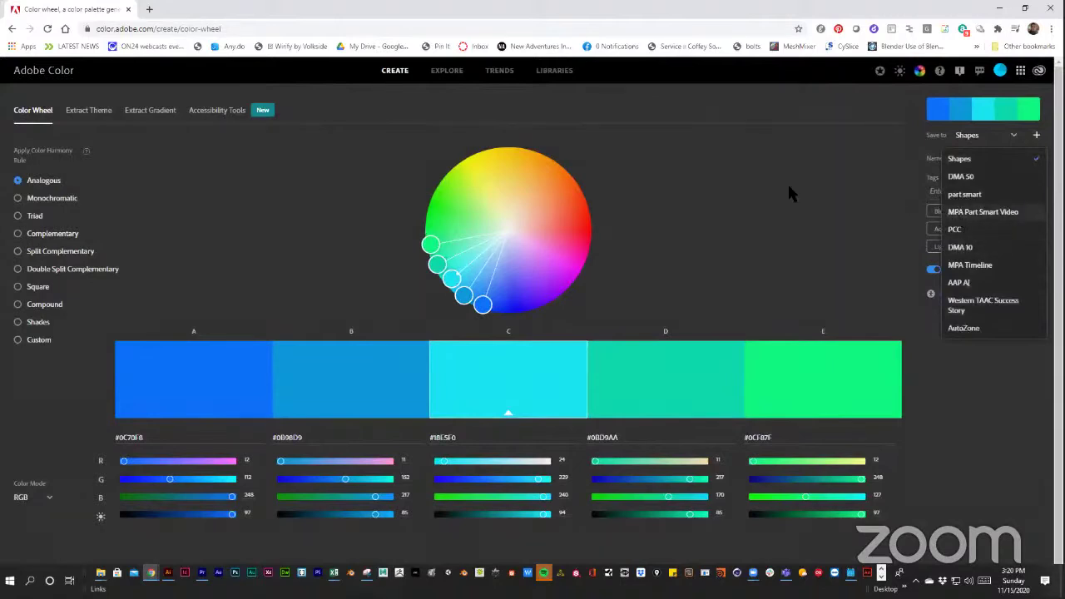
# Go to the tool for extracting a theme from an image and switch the interface back to the light theme
pyautogui.click(107, 110)
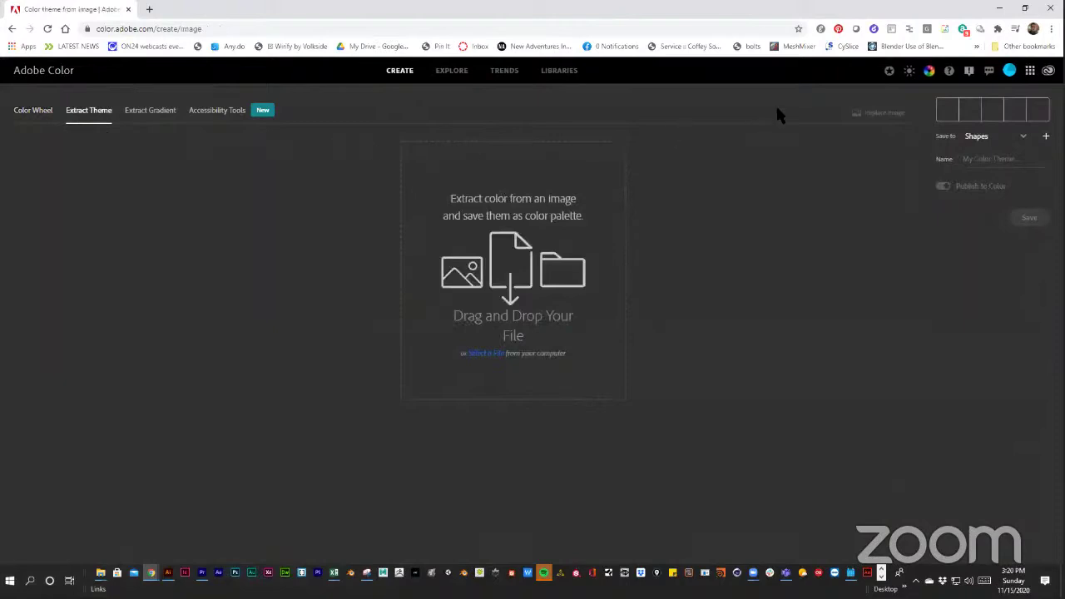
pyautogui.click(908, 71)
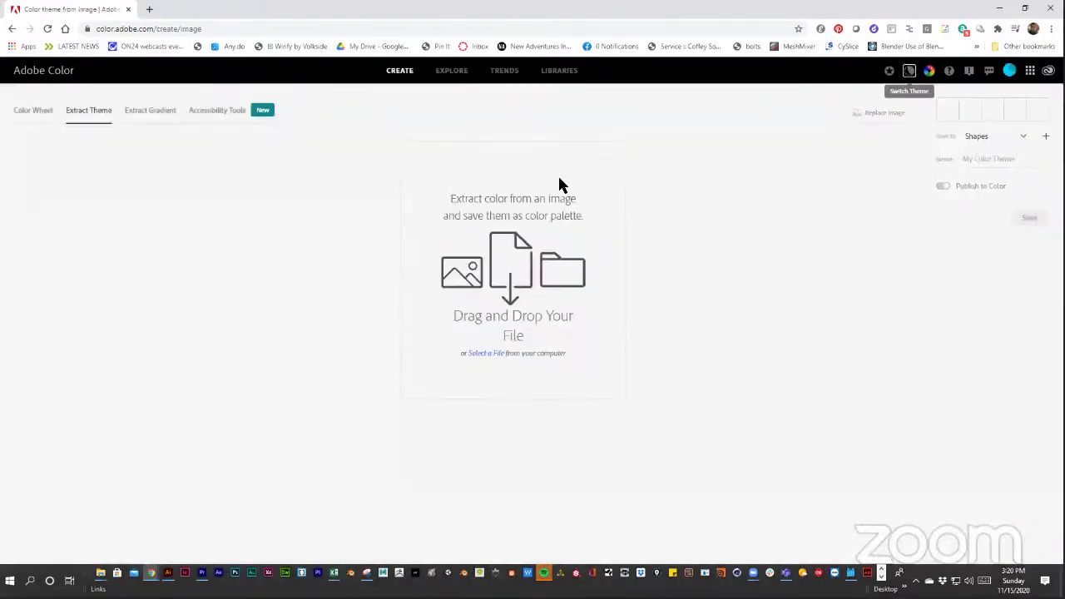
# Extract a color theme from the image 600x600B1 (1).png in the Downloads folder
pyautogui.click(485, 352)
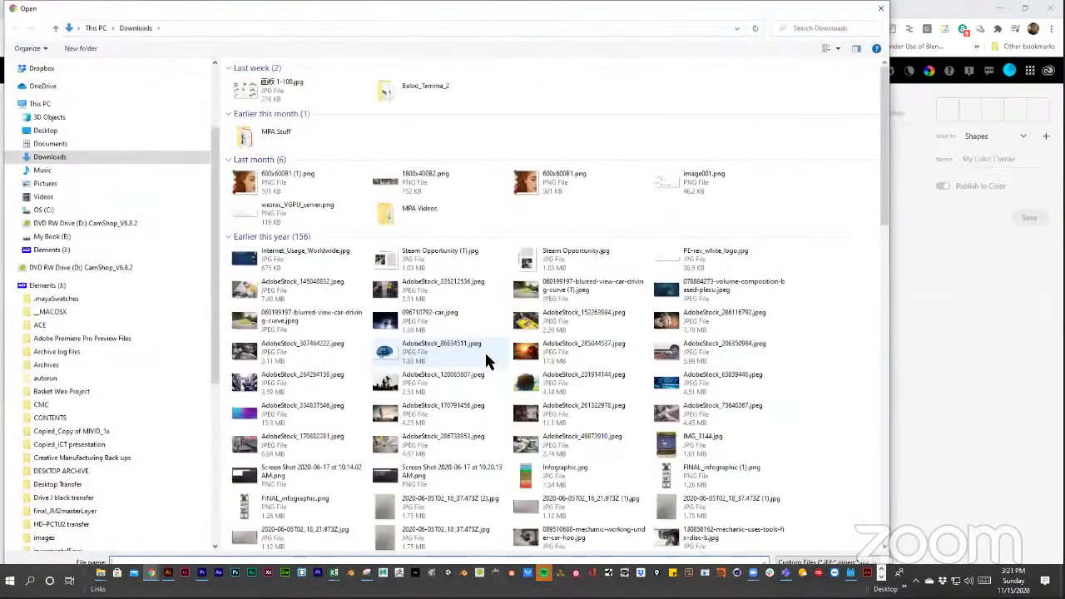
pyautogui.click(237, 192)
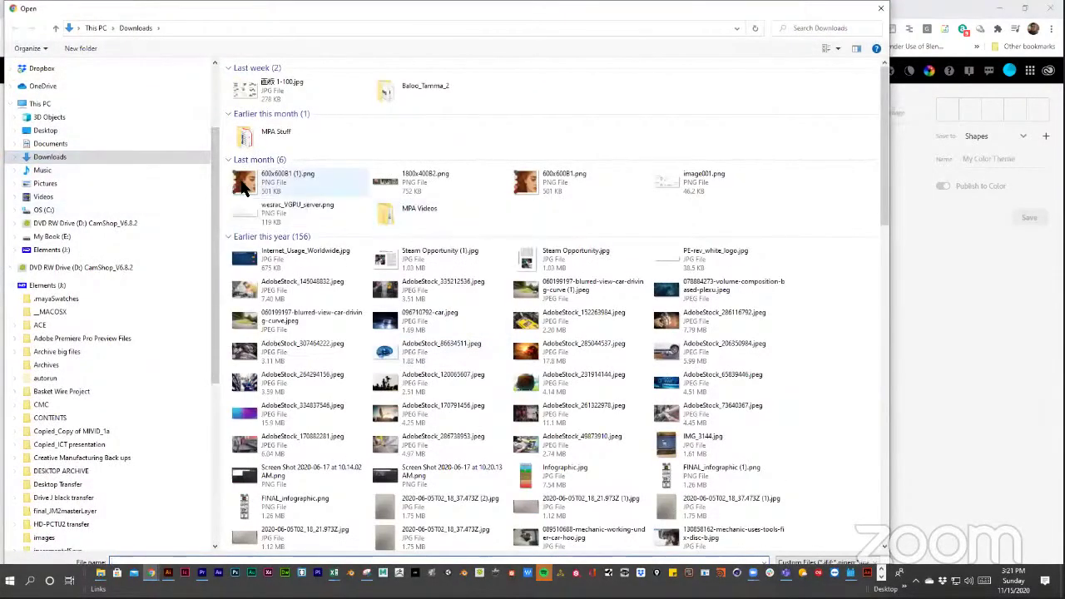
pyautogui.click(244, 187)
pyautogui.doubleClick(241, 188)
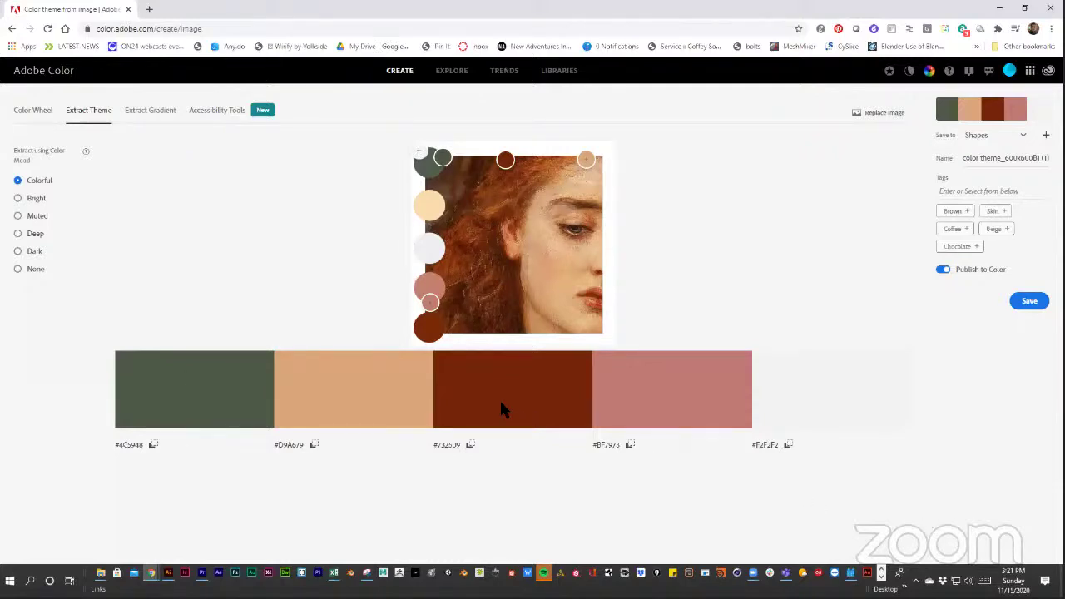
# Try the Bright, Muted and Deep color moods on the extracted theme and settle on Dark
pyautogui.click(18, 198)
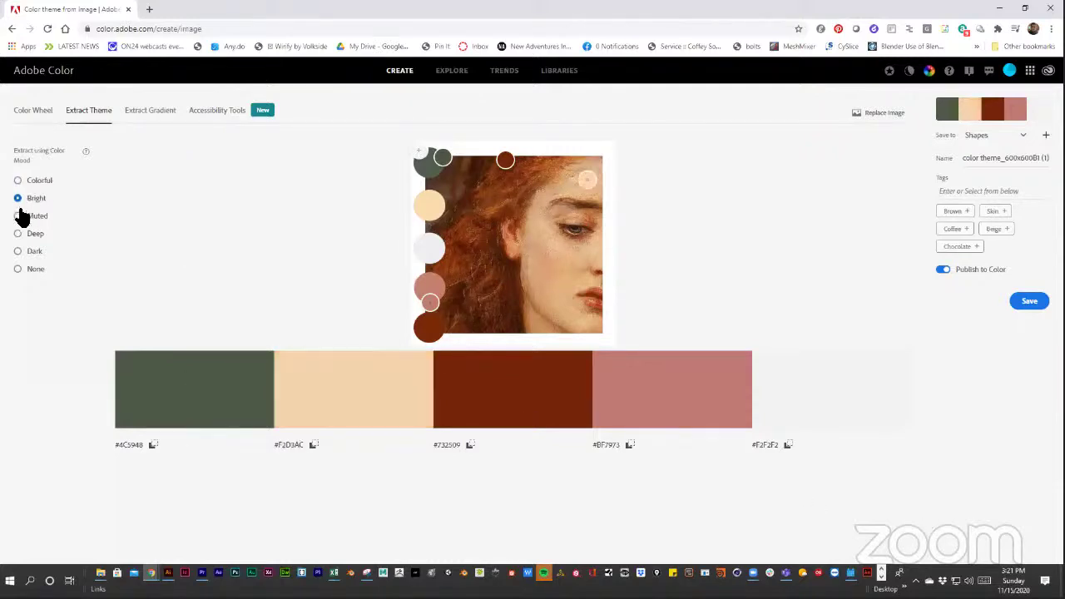
pyautogui.click(22, 216)
pyautogui.click(20, 234)
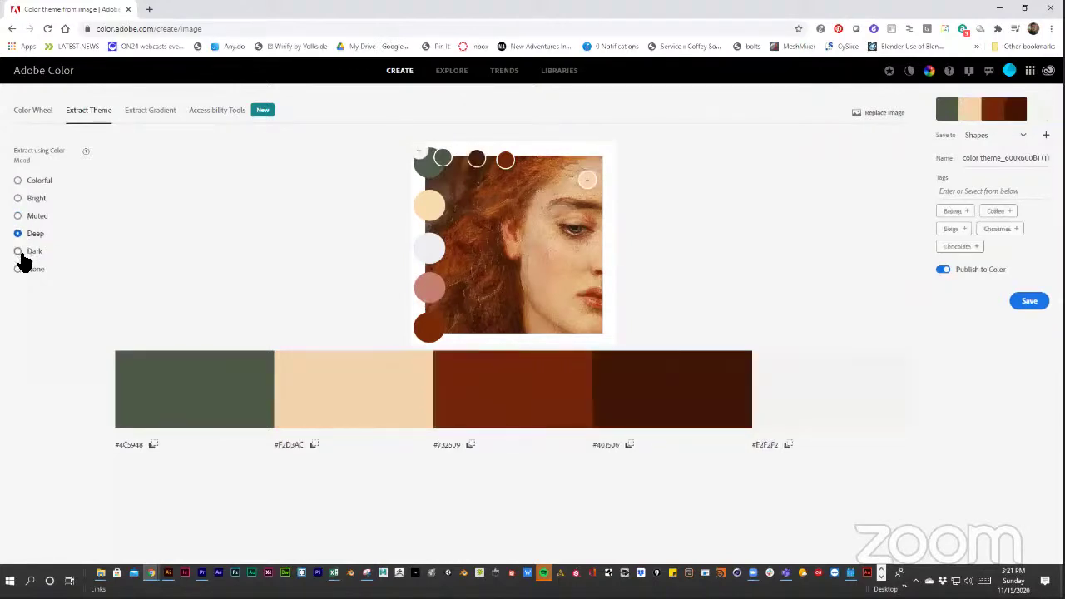
pyautogui.click(18, 252)
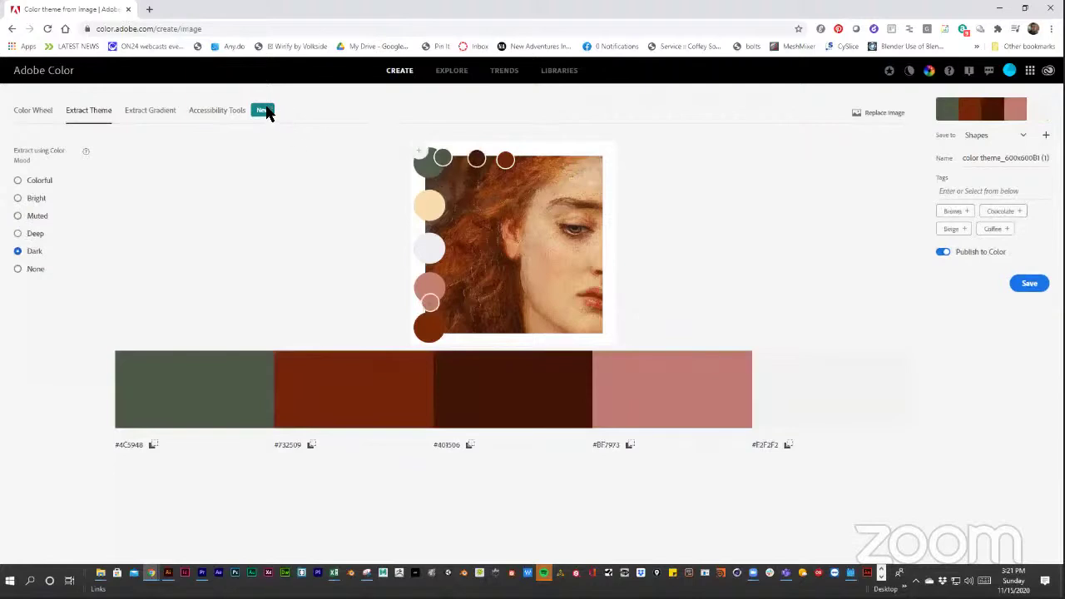
# View the gradient extracted from the image and examine the palette's conflicts and color blind simulation in the accessibility tools
pyautogui.click(158, 113)
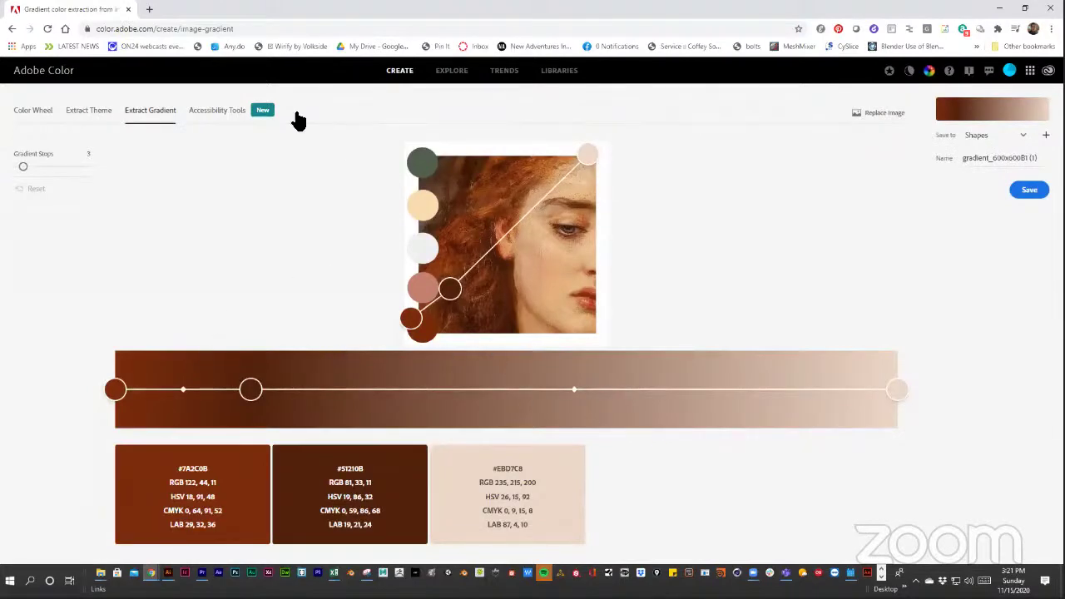
pyautogui.click(209, 119)
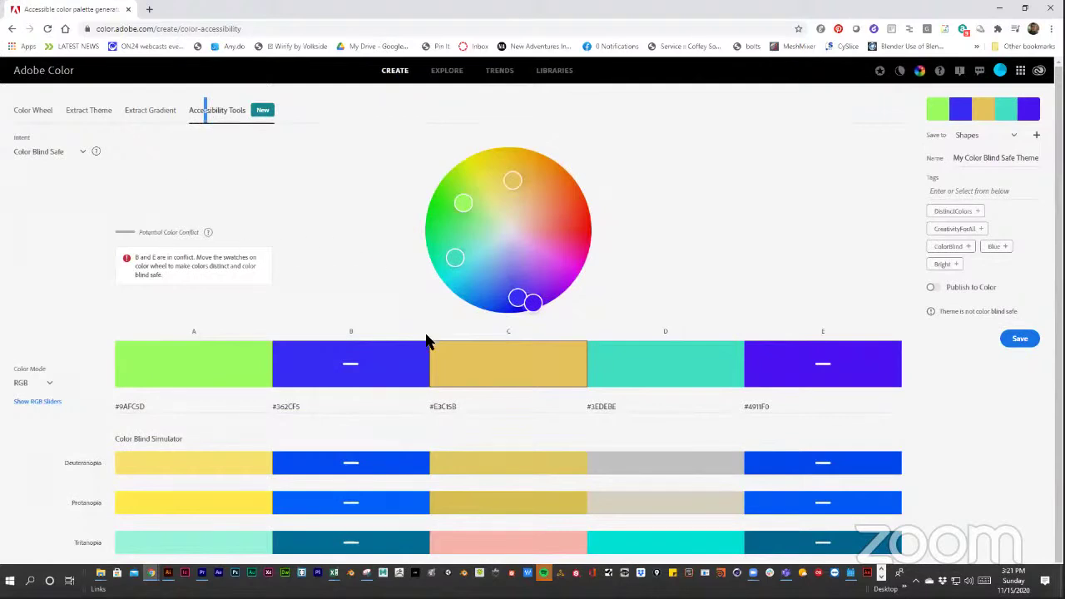
pyautogui.scroll(-1, 426, 341)
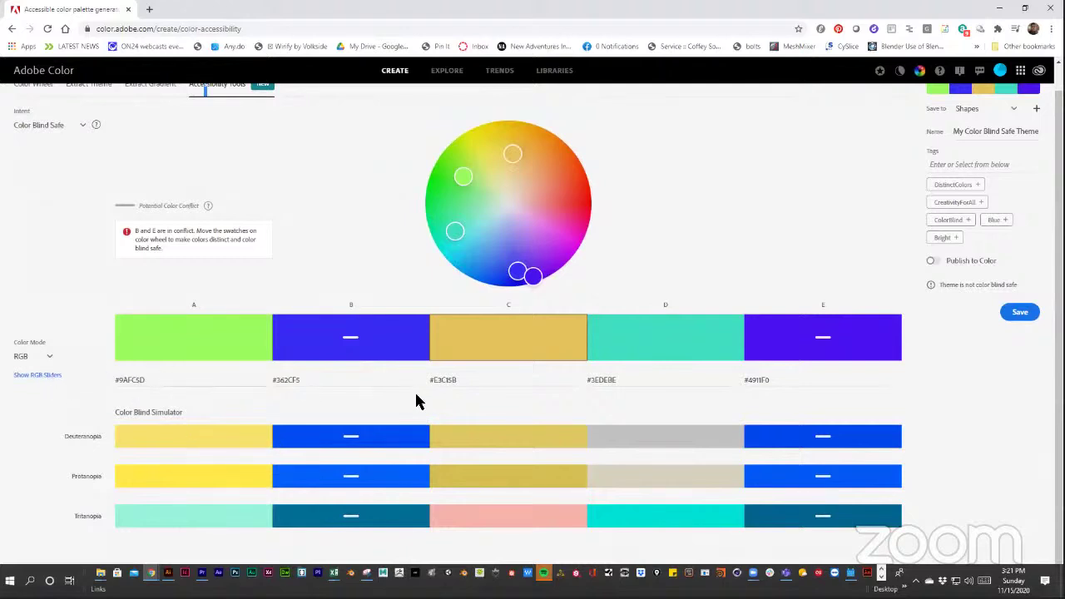
pyautogui.scroll(1, 580, 444)
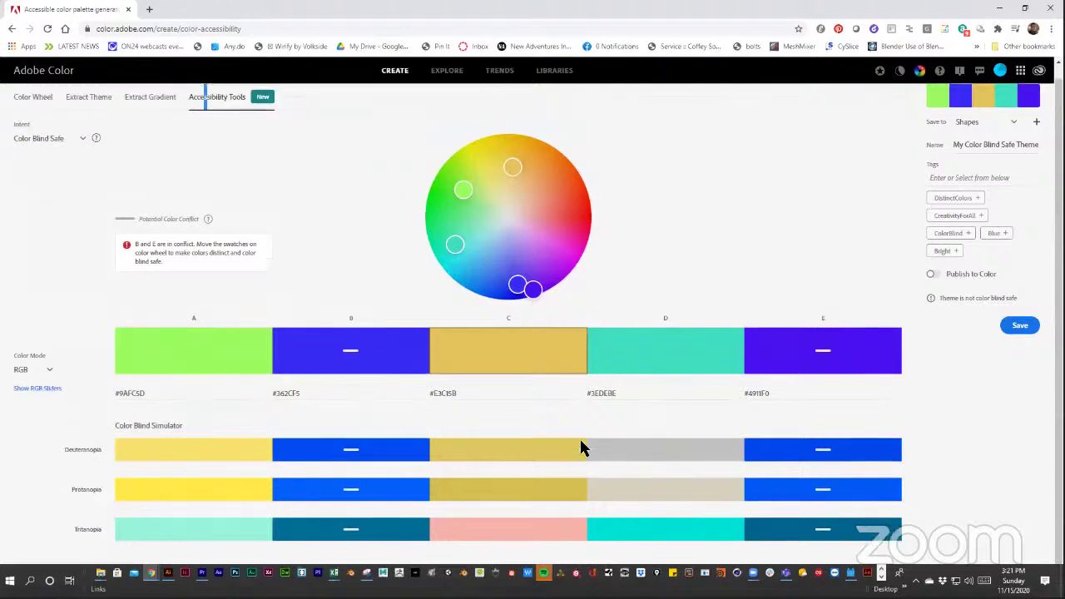
pyautogui.scroll(-1, 581, 448)
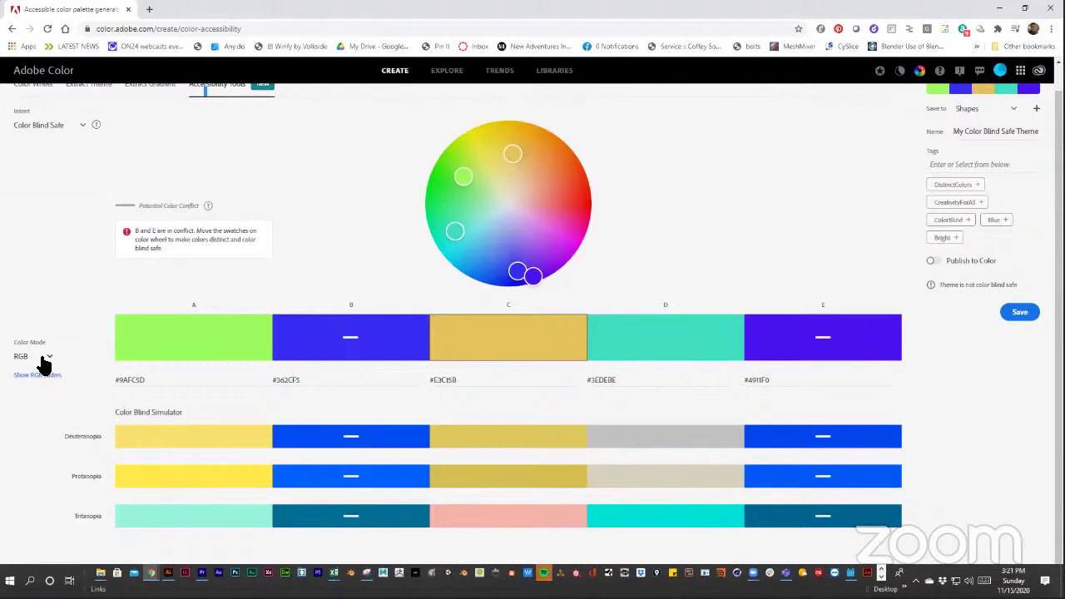
pyautogui.scroll(1, 504, 428)
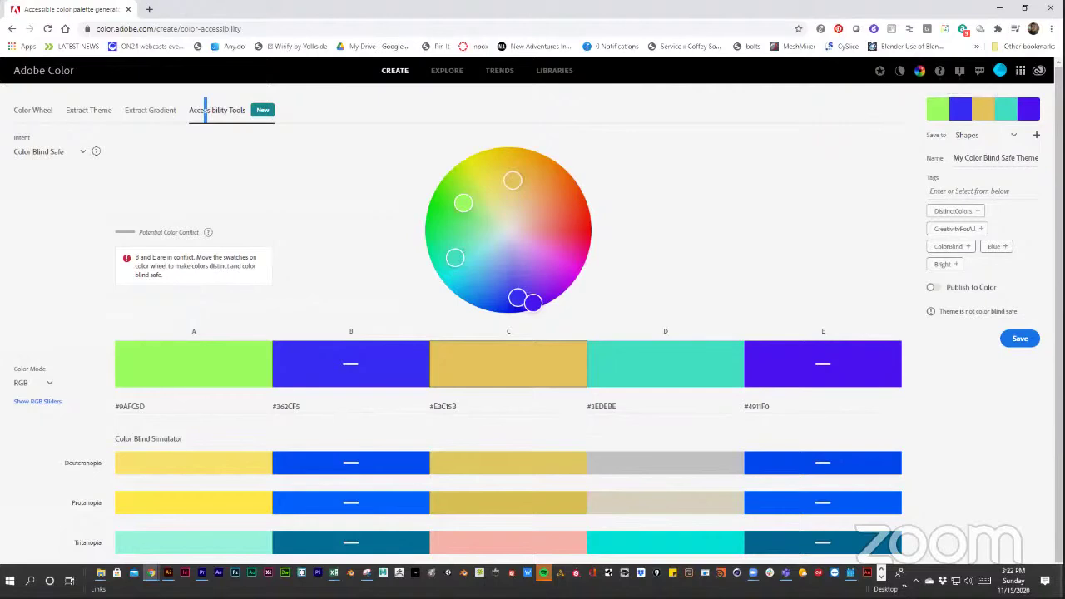
# Return to the color wheel with the palette from the accessibility tools
pyautogui.click(31, 112)
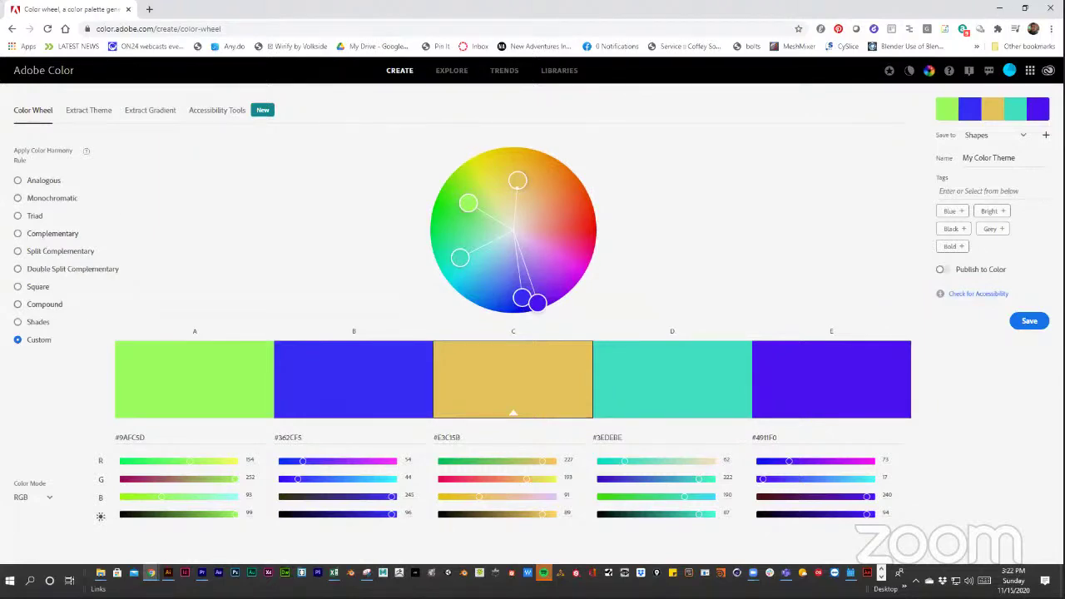
# Try the Split Complementary rule, switch to Double Split Complementary, and rotate the harmony by moving color B to green and turquoise and nudging base color C
pyautogui.click(18, 251)
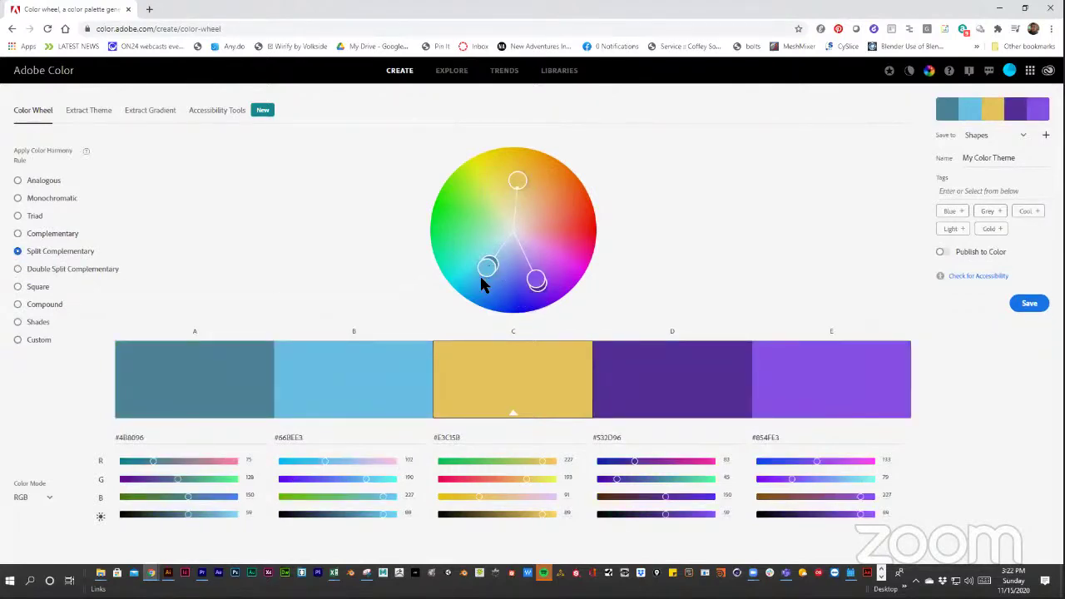
pyautogui.click(23, 270)
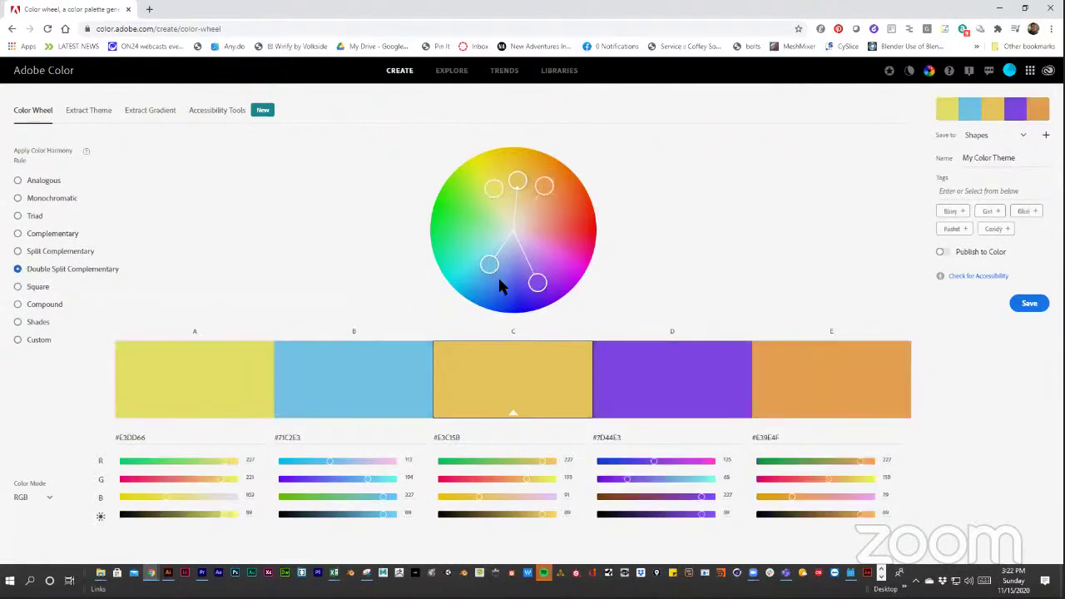
pyautogui.moveTo(490, 267)
pyautogui.mouseDown()
pyautogui.moveTo(413, 287)
pyautogui.moveTo(441, 210)
pyautogui.mouseUp()
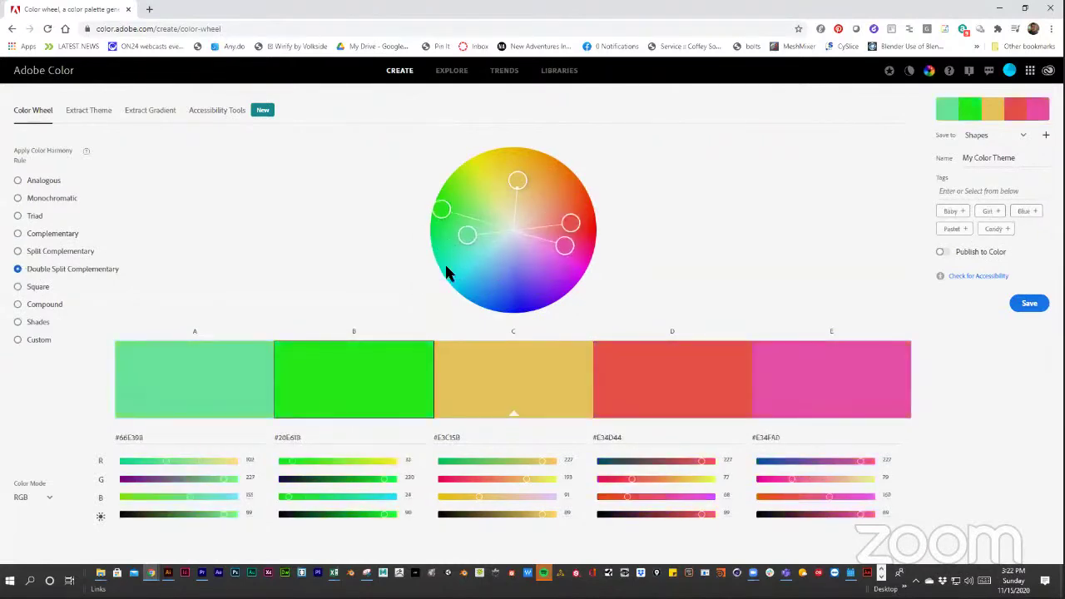
pyautogui.moveTo(445, 267)
pyautogui.mouseDown()
pyautogui.moveTo(454, 297)
pyautogui.moveTo(440, 230)
pyautogui.moveTo(466, 297)
pyautogui.moveTo(439, 246)
pyautogui.moveTo(448, 293)
pyautogui.moveTo(447, 272)
pyautogui.moveTo(464, 259)
pyautogui.mouseUp()
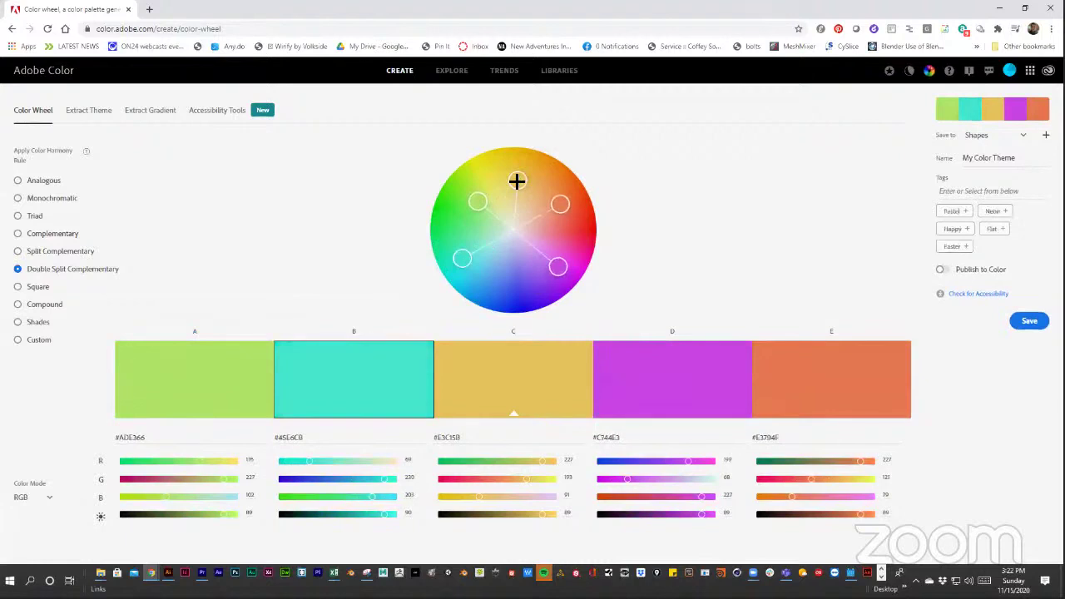
pyautogui.moveTo(517, 180)
pyautogui.mouseDown()
pyautogui.moveTo(509, 174)
pyautogui.moveTo(515, 195)
pyautogui.moveTo(522, 179)
pyautogui.moveTo(499, 172)
pyautogui.moveTo(522, 179)
pyautogui.mouseUp()
# Apply the Square harmony rule and rotate the palette by moving color A on the wheel to a saturated orange
pyautogui.click(18, 286)
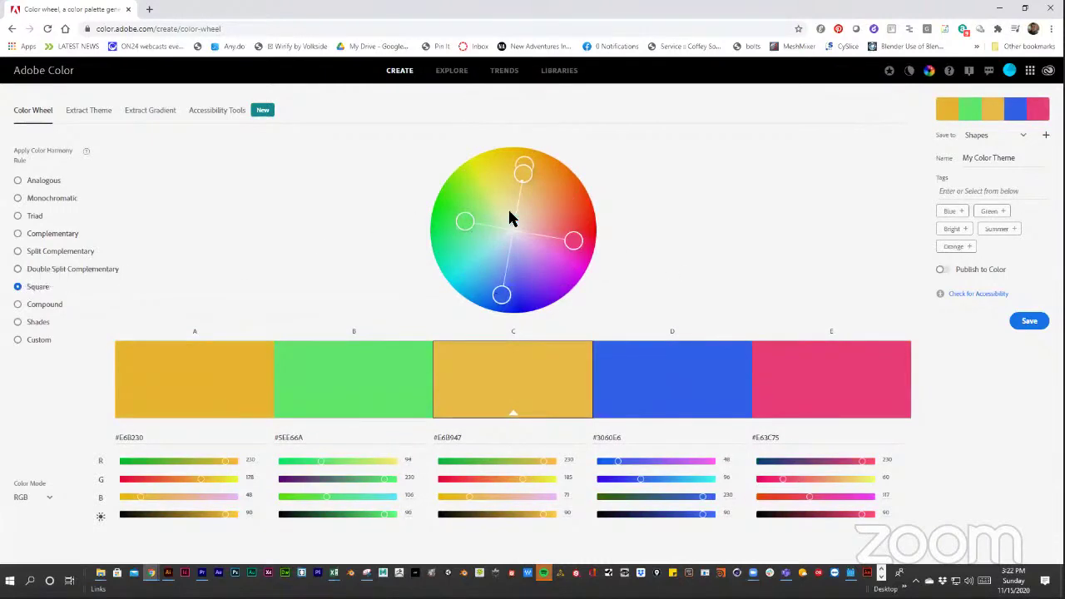
pyautogui.moveTo(523, 177)
pyautogui.mouseDown()
pyautogui.moveTo(523, 205)
pyautogui.moveTo(549, 166)
pyautogui.moveTo(526, 207)
pyautogui.moveTo(574, 172)
pyautogui.mouseUp()
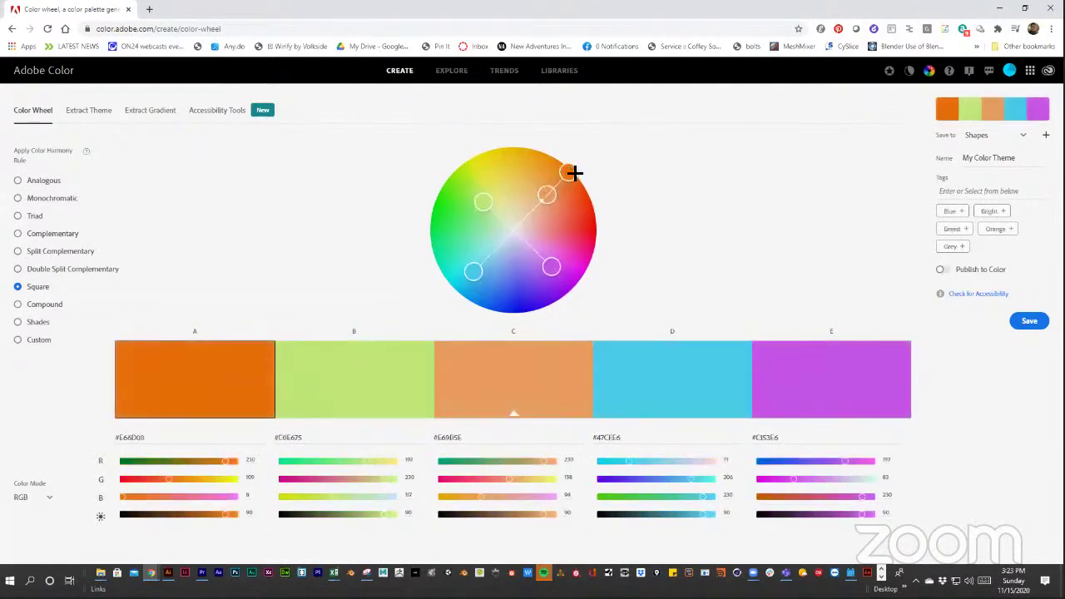